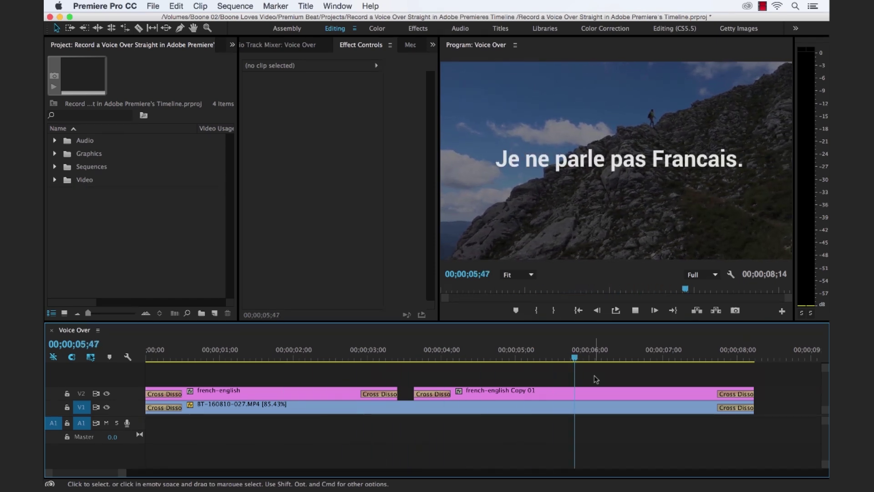
Step: Stop playback and bring the playhead back to 00;00;01;21 on the 'I do not speak French' title
key(space)
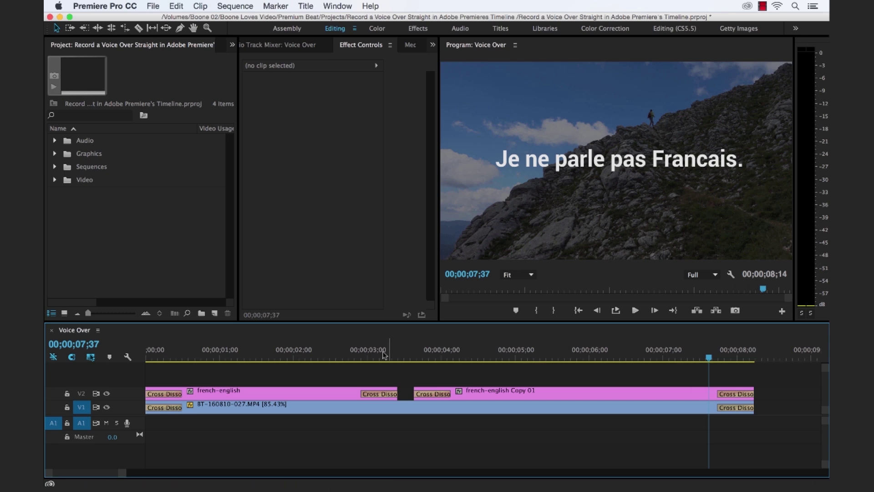
click(337, 355)
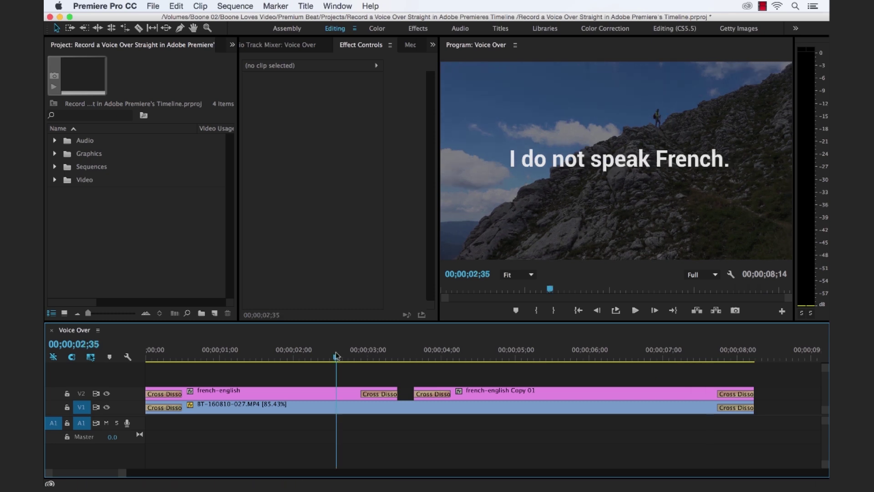
drag(336, 356, 245, 354)
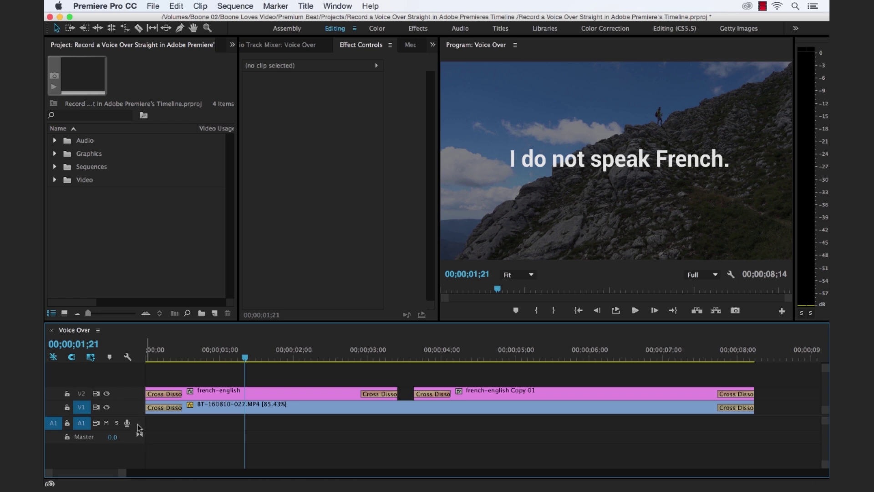
right_click(139, 428)
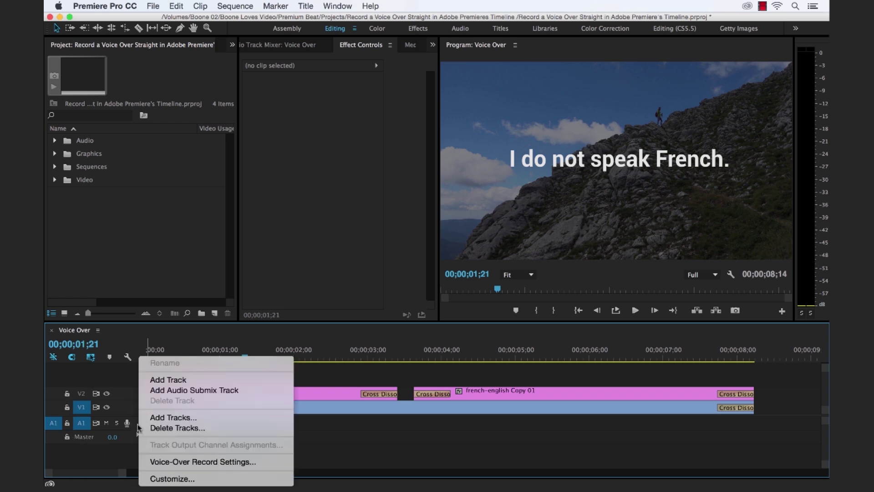
Step: In A1's Voice-Over Record Settings, enter 'I do not speak French' as the recording name
click(233, 462)
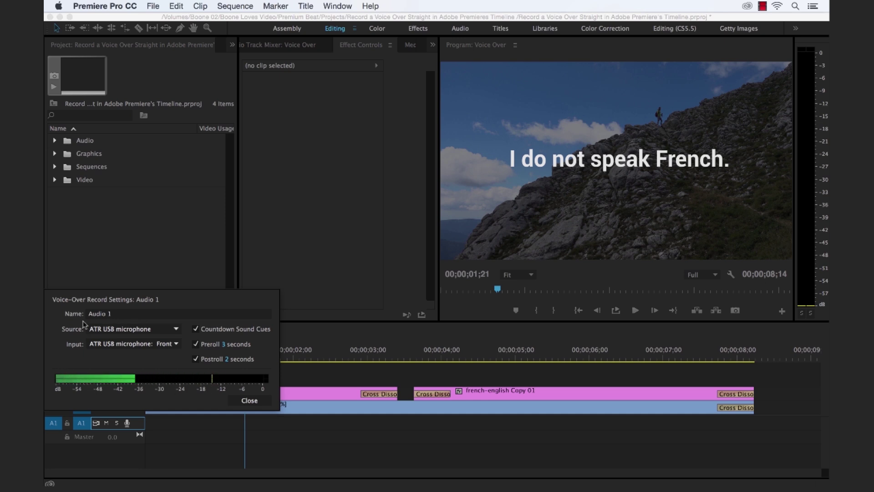
click(124, 314)
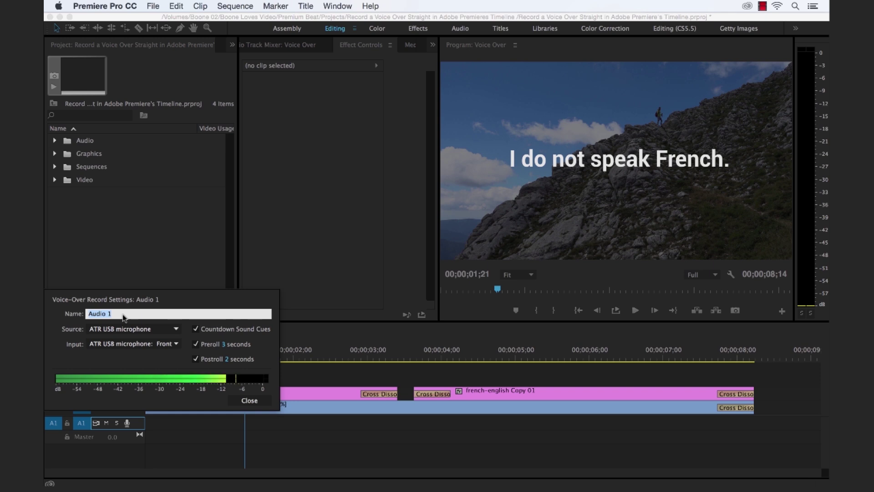
text(I do not s)
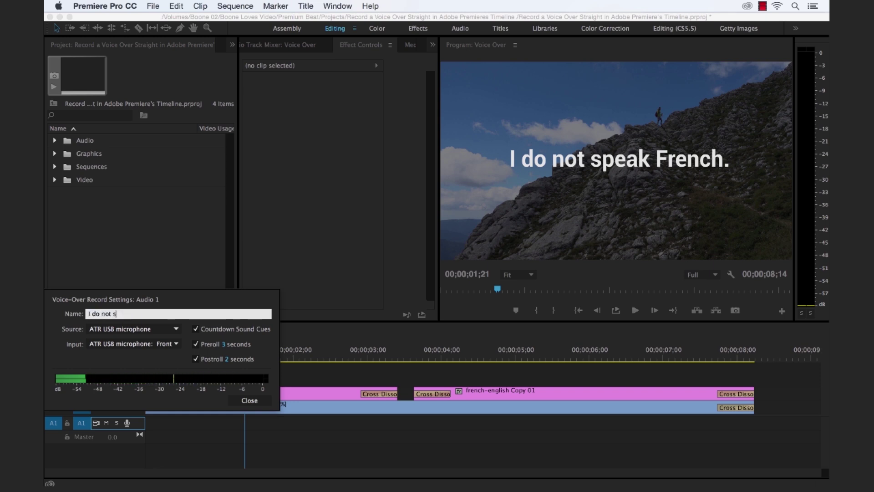
text(peak Frenh)
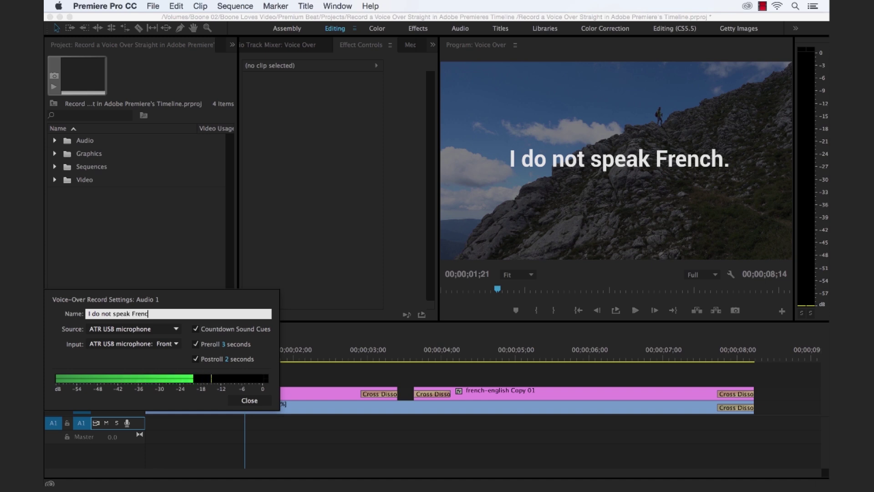
text(h)
Step: Keep ATR USB microphone as source with Front Left/Front Right input, then close the settings
click(155, 331)
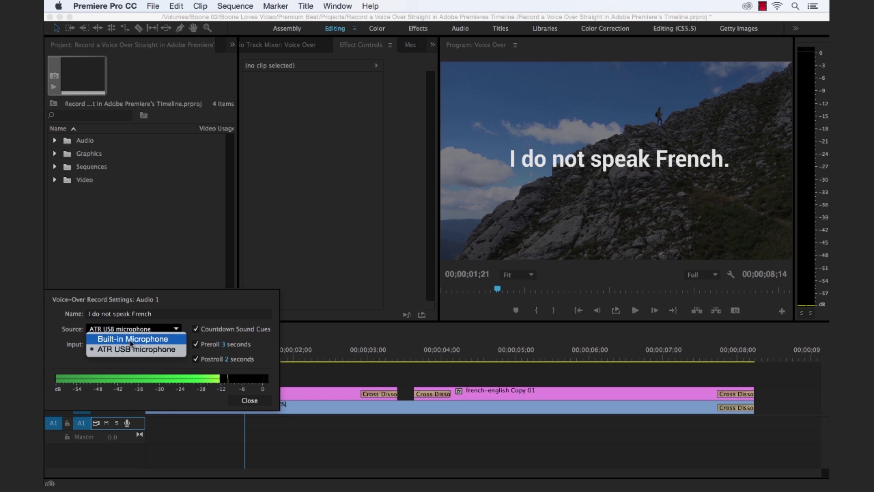
click(68, 360)
click(127, 344)
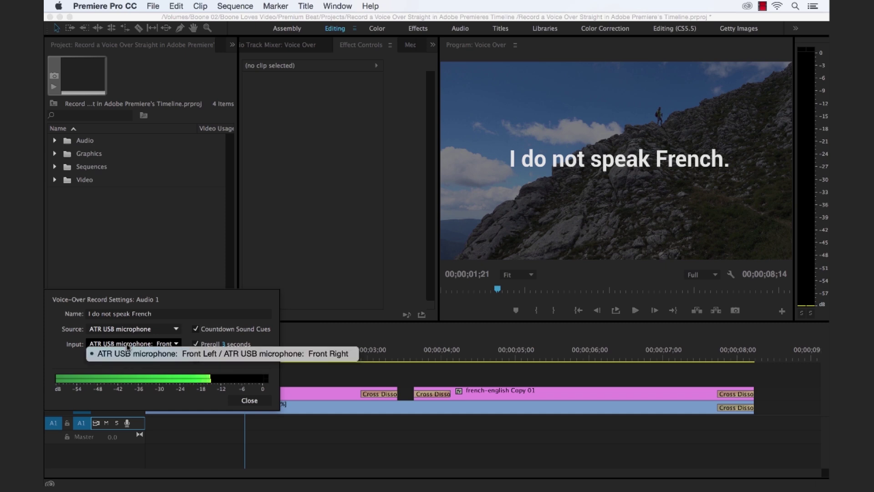
click(67, 363)
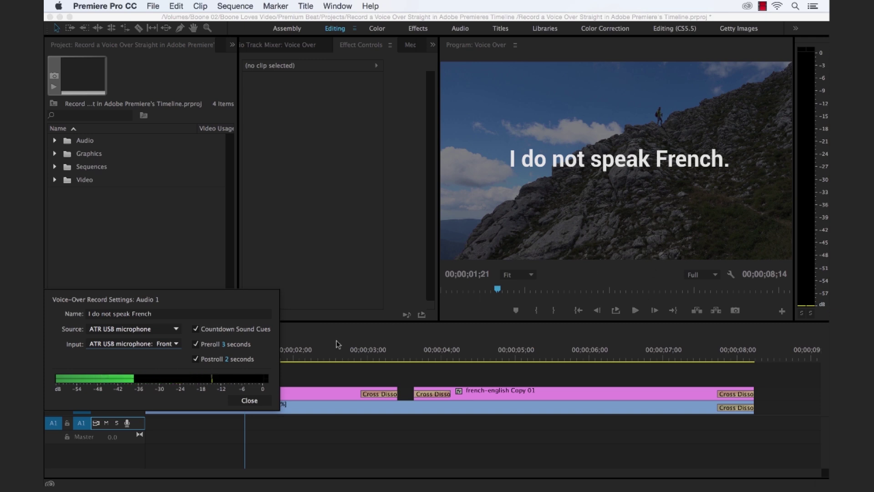
click(249, 401)
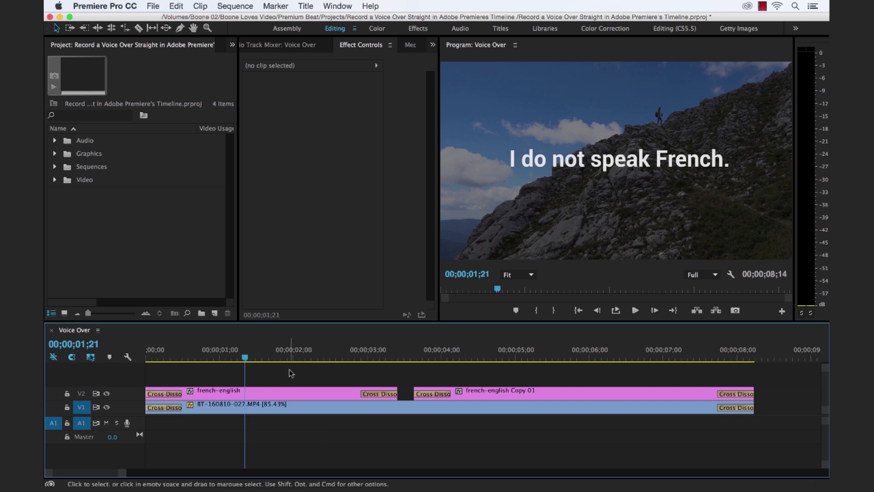
click(152, 7)
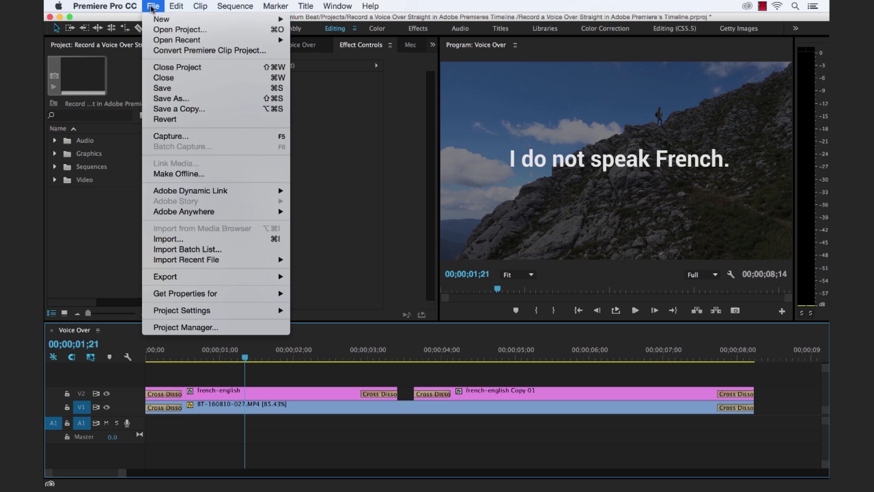
mouse_move(218, 314)
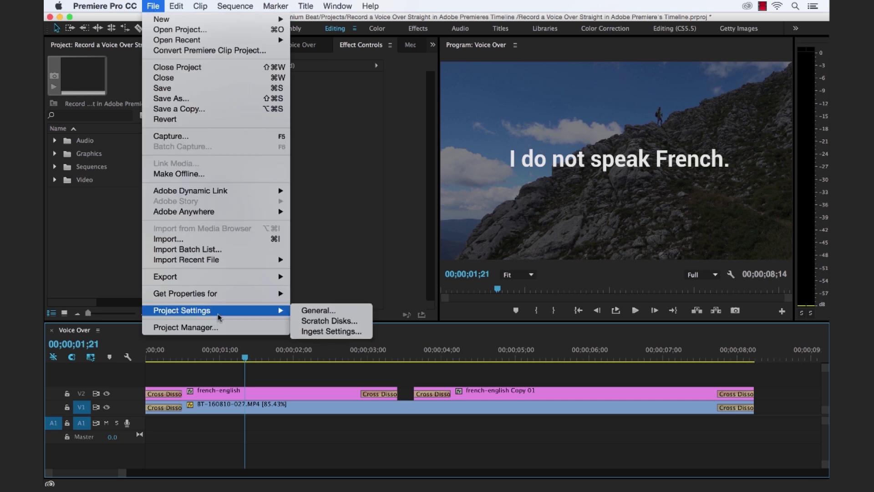
click(336, 320)
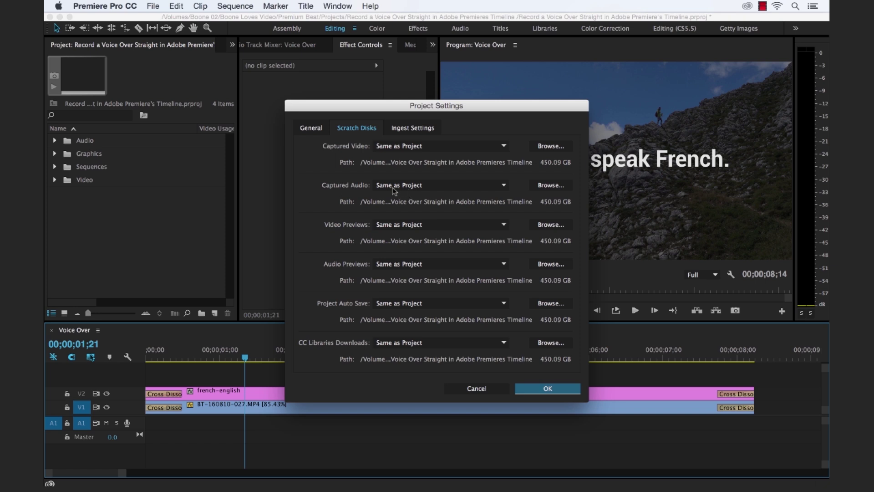
click(483, 188)
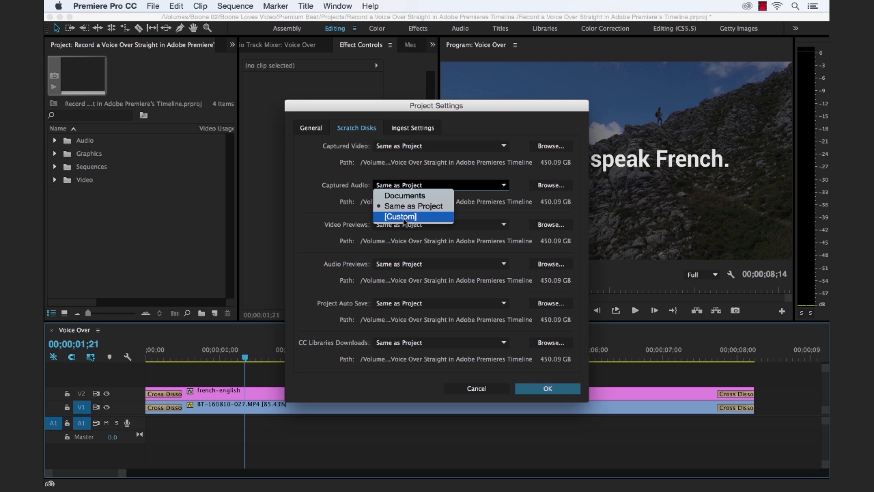
click(313, 202)
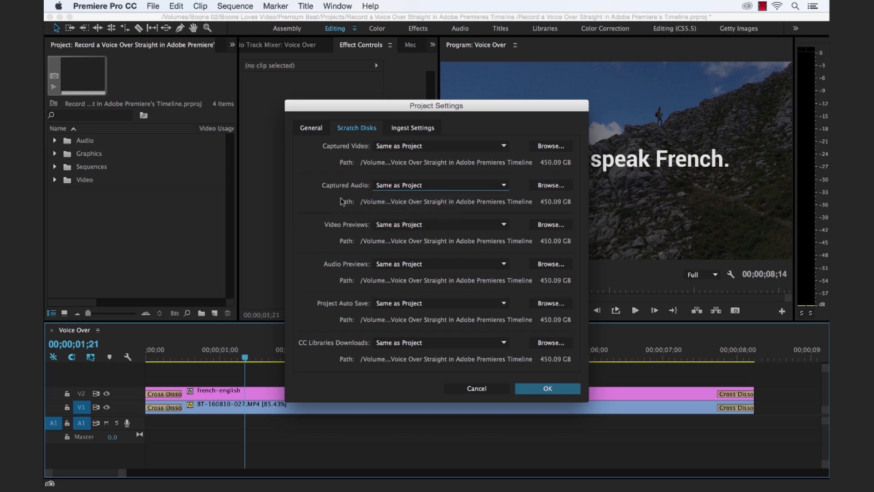
key(super+Tab)
key(super+Tab)
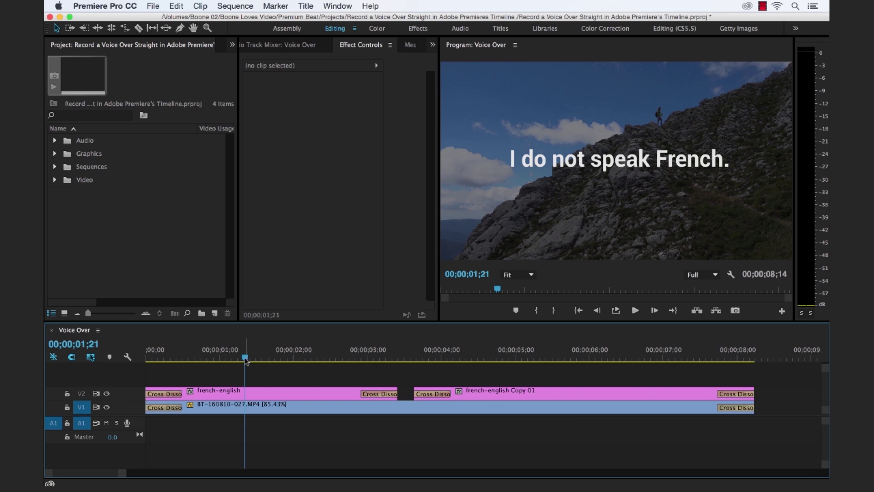
Step: Set an out point at 00;00;03;28, the end of the English title
drag(245, 361, 141, 369)
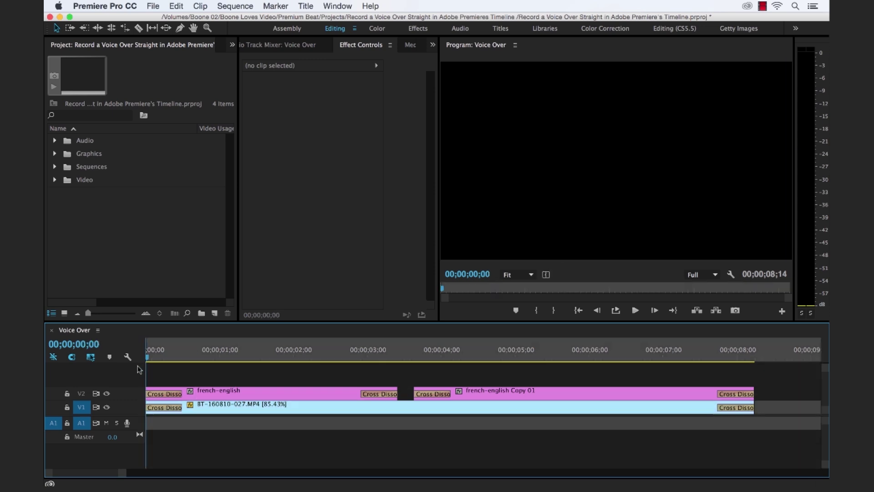
click(181, 357)
drag(182, 357, 403, 360)
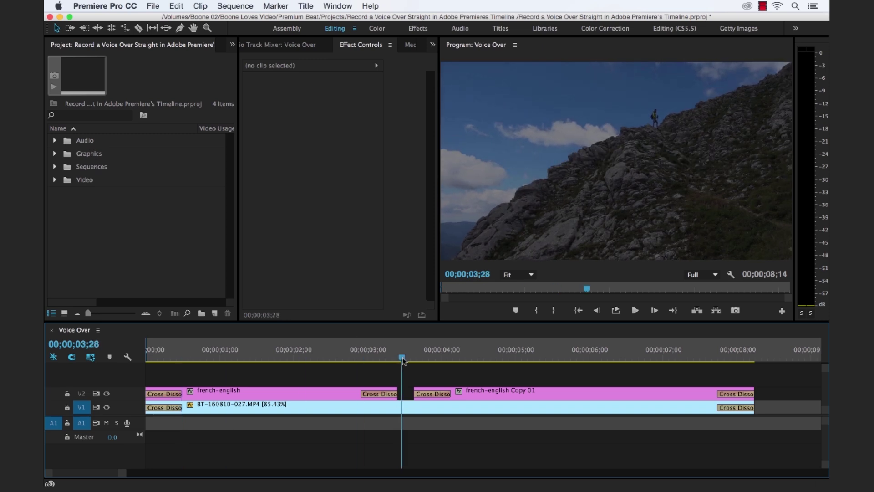
key(o)
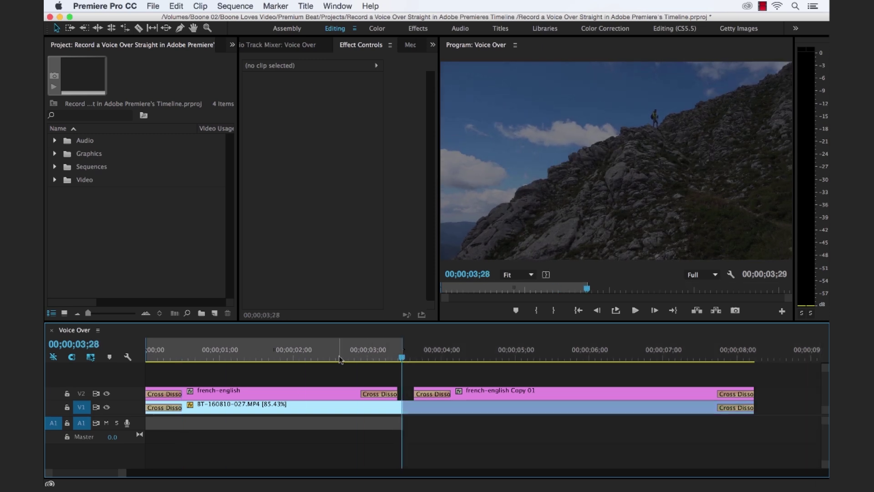
Step: Move the playhead back onto the English title and expand the A1 audio track
drag(340, 359, 237, 374)
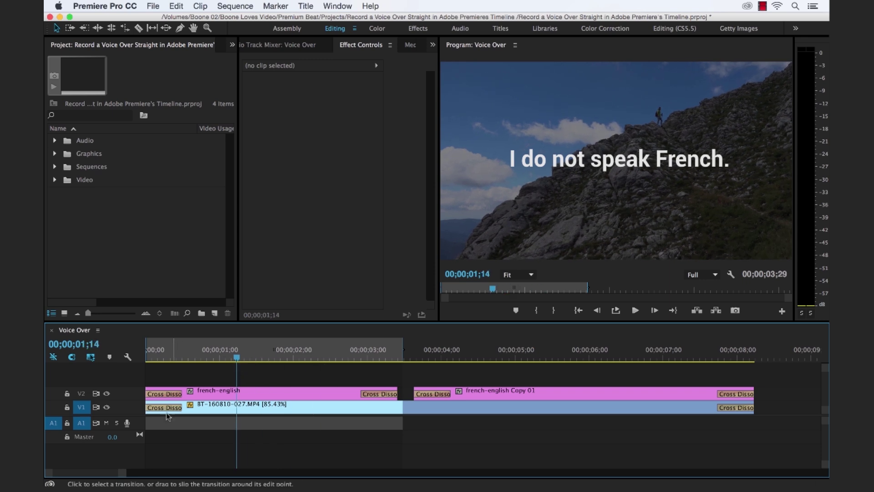
double_click(139, 426)
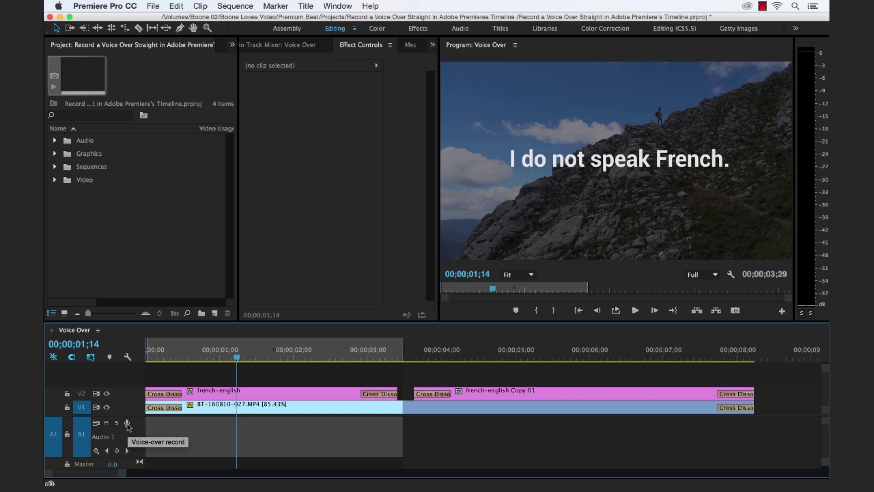
right_click(135, 433)
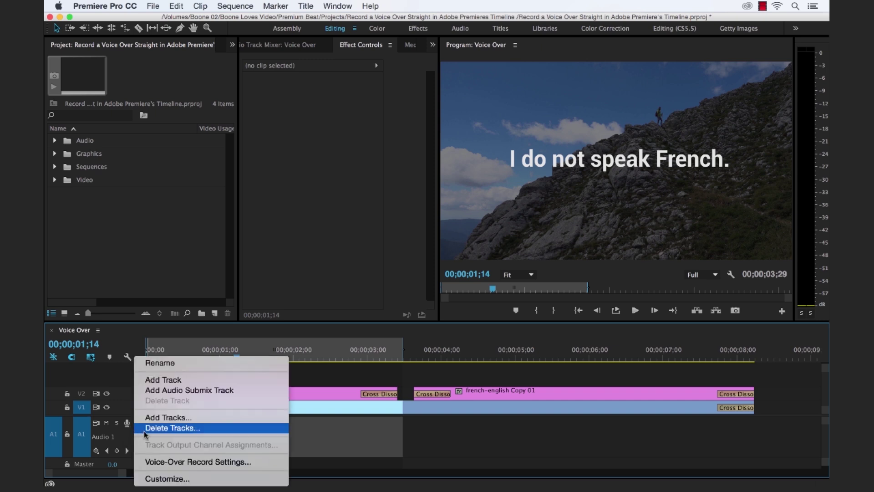
Step: Reset the A1 header buttons to the default layout through Customize's Reset Layout
click(168, 479)
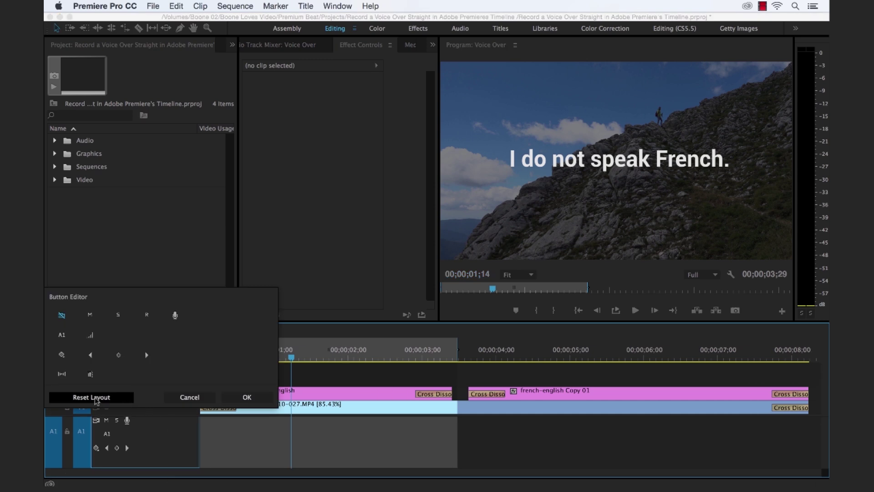
click(96, 399)
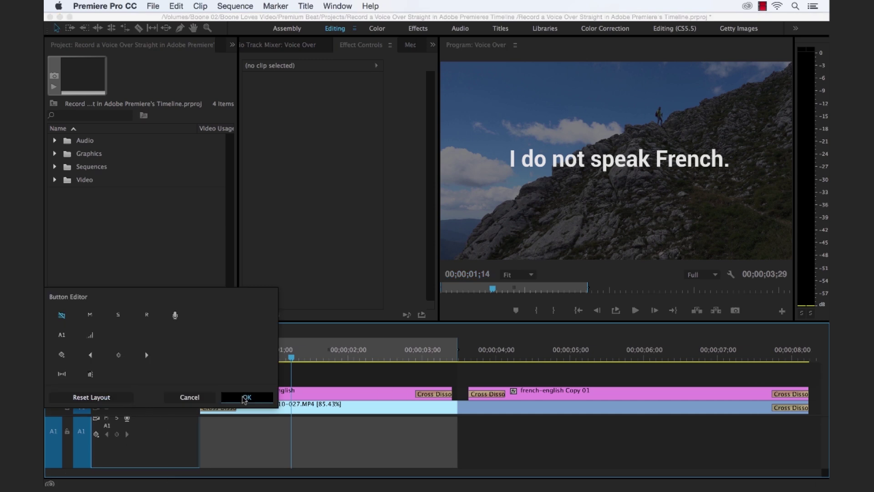
click(246, 397)
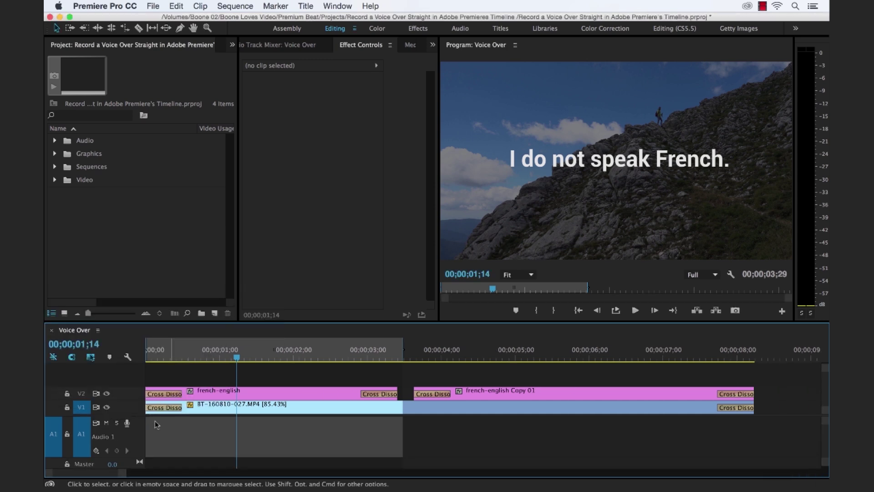
click(127, 425)
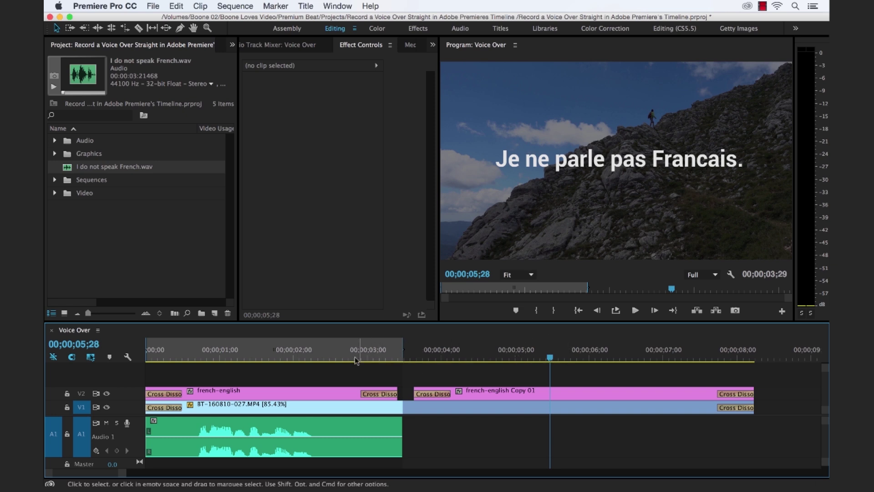
Step: Play the sequence from its start to hear the English voice-over under the title
key(Home)
key(space)
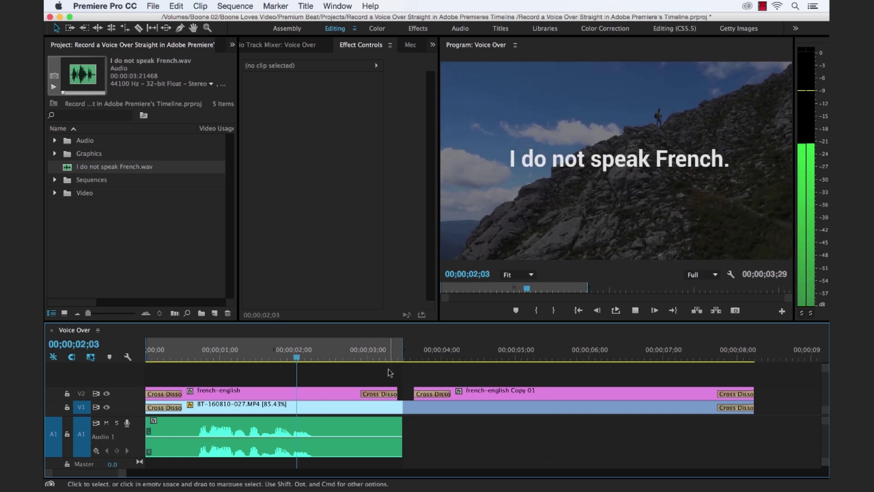
Step: Stop playback and span the In/Out range over the French title, about 3;18 to 8;06
key(space)
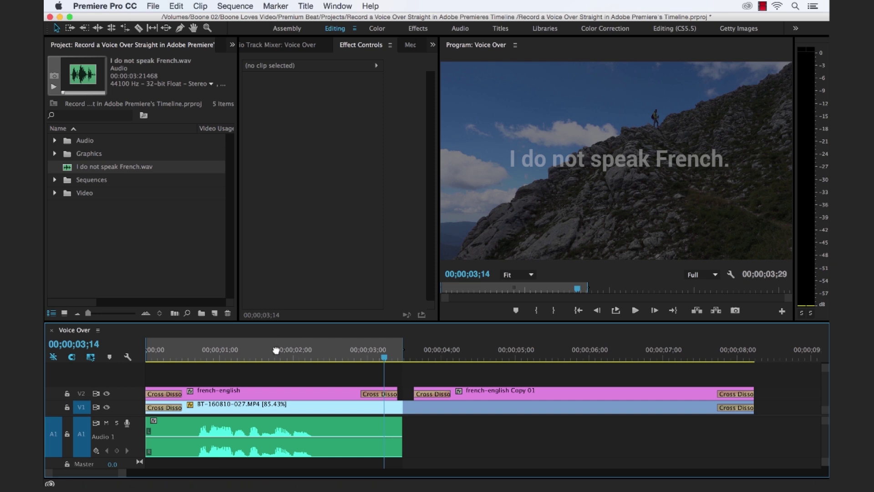
drag(276, 349, 547, 335)
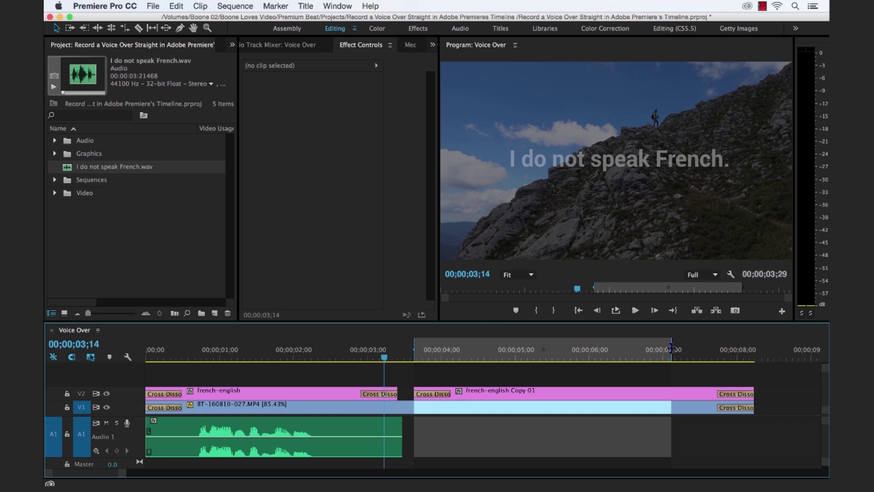
drag(671, 348, 755, 343)
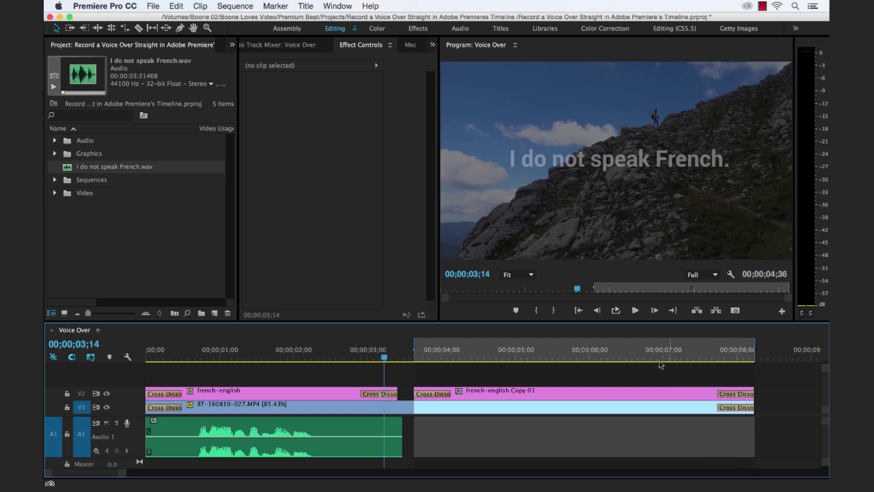
drag(653, 353, 561, 356)
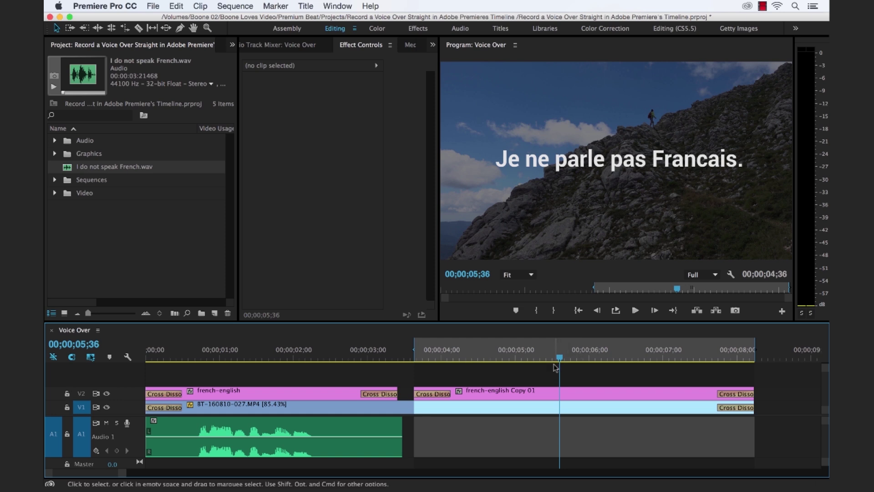
Step: Rename the Audio 1 voice-over recording to 'Je ne parle pas Francais' and close the settings
right_click(139, 427)
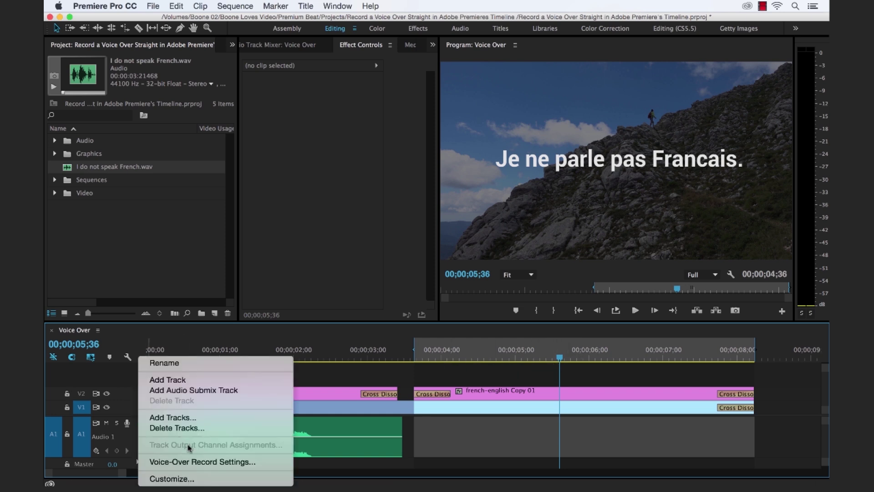
click(193, 461)
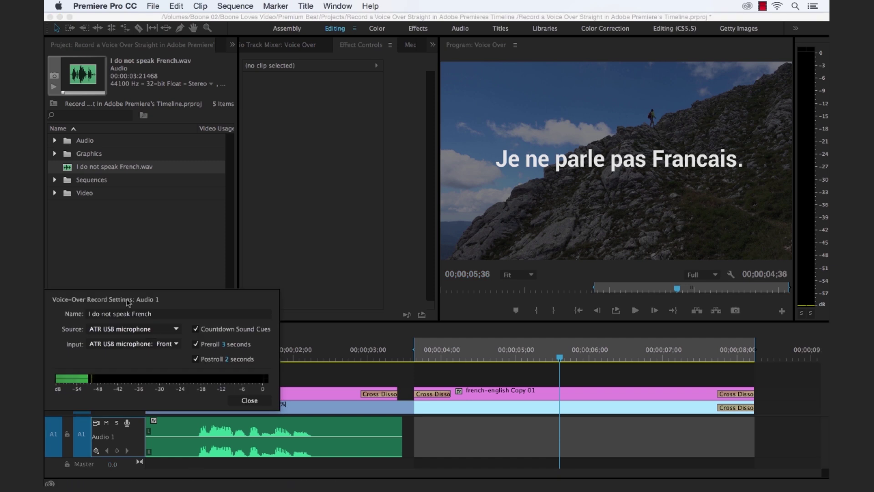
click(110, 314)
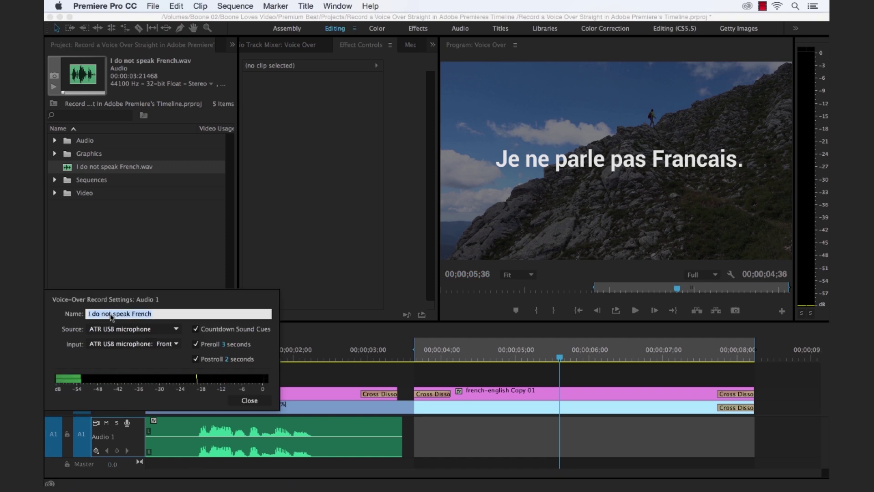
key(BackSpace)
text(Je ne parle pas)
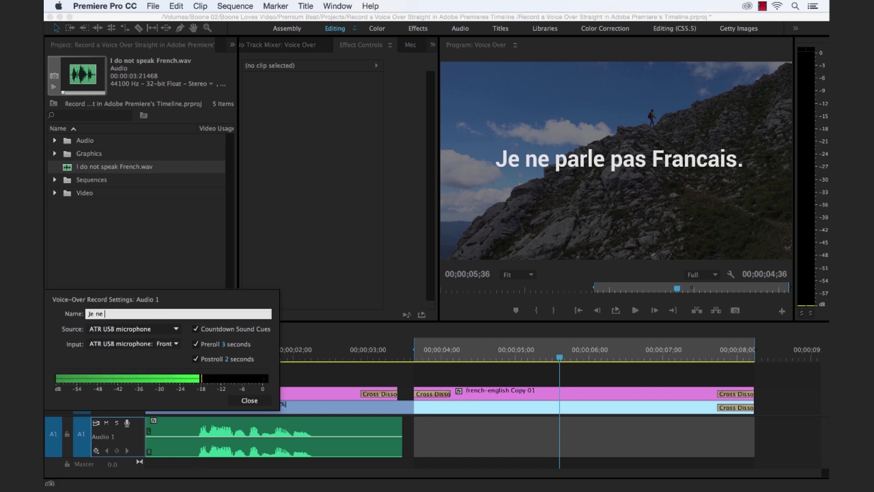
text( Fr)
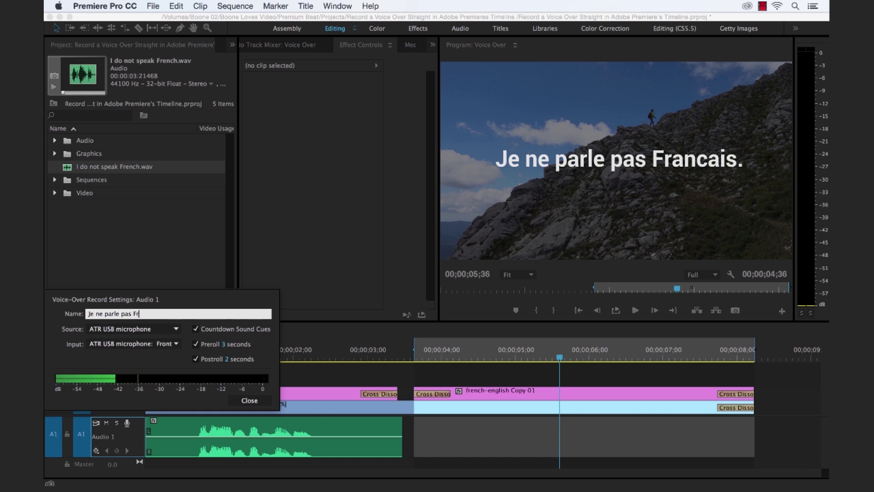
text(ancais)
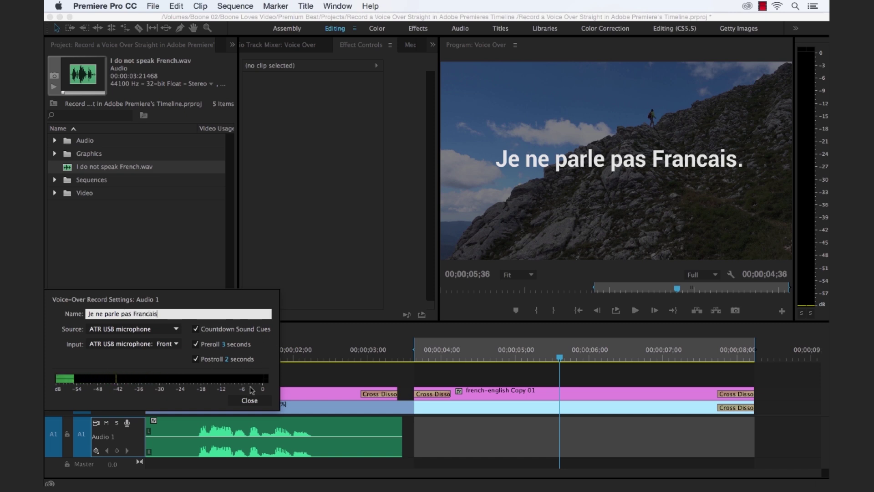
click(246, 400)
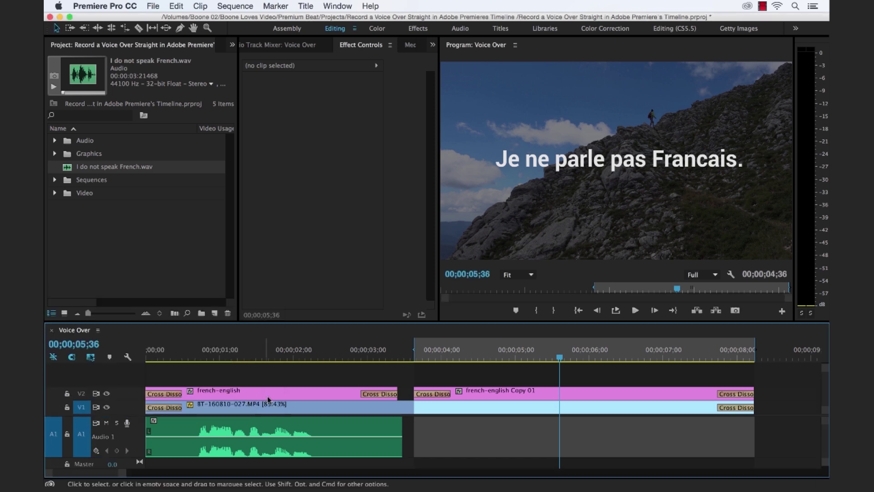
Step: Record the French line into A1 as Je ne parle pas Francais.wav and play it back
click(127, 424)
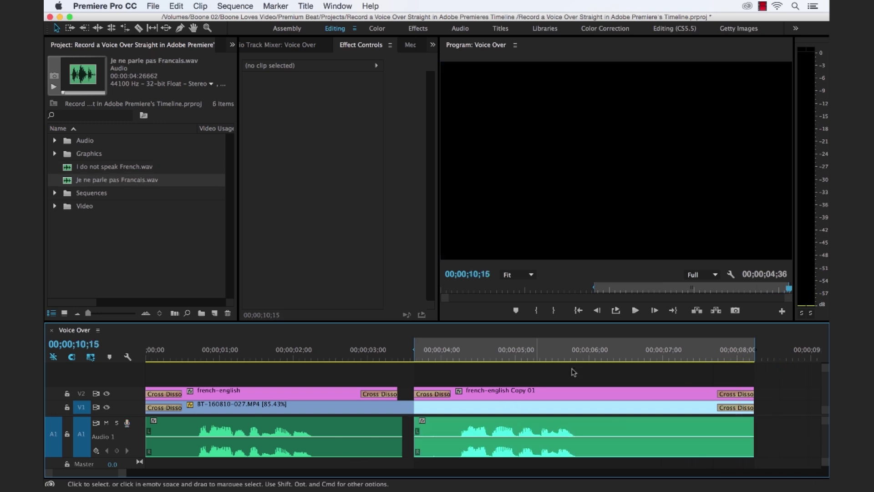
drag(597, 353, 434, 355)
key(space)
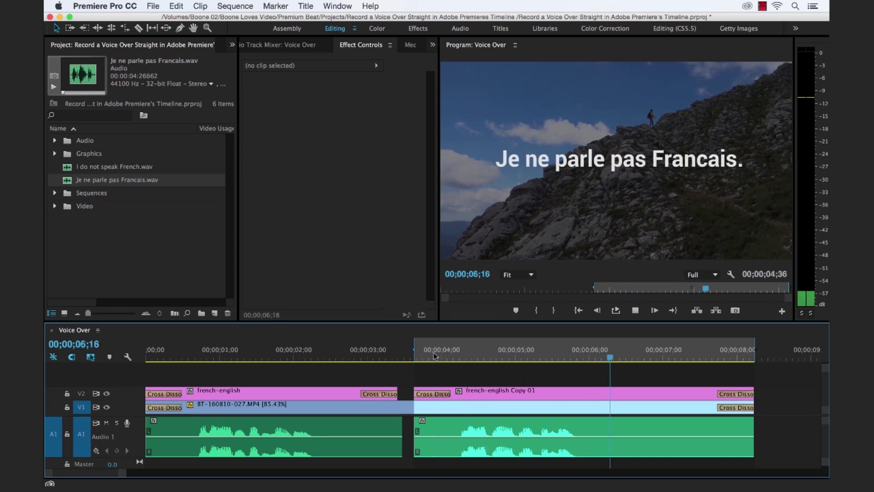
key(space)
drag(580, 351, 636, 357)
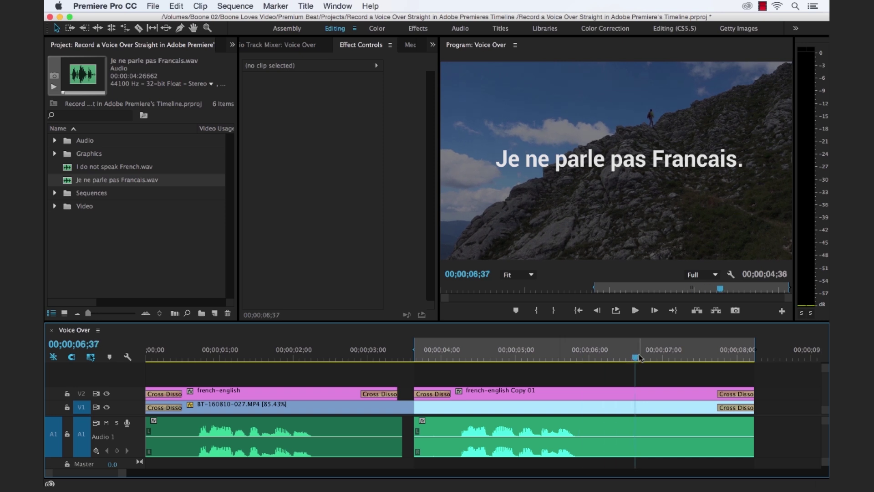
key(shift+Left)
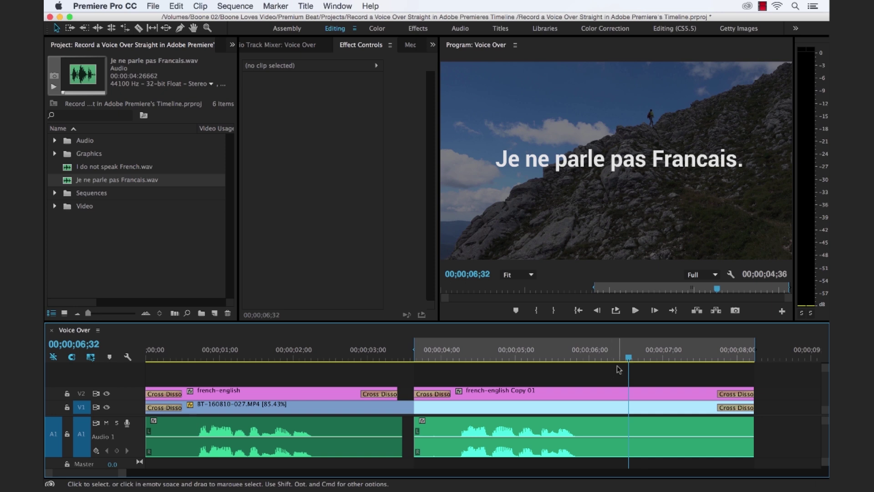
Step: Ripple-trim the French clips' ends and the silence before the first line
drag(615, 358, 608, 360)
key(w)
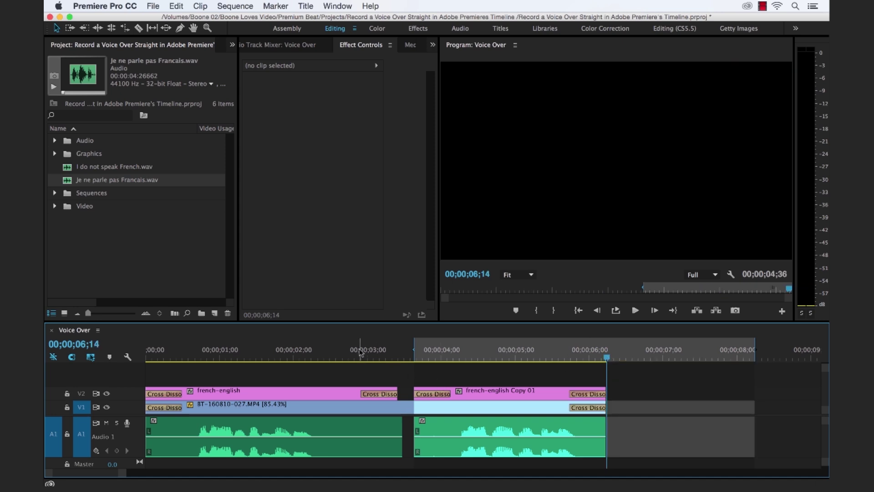
click(206, 359)
key(q)
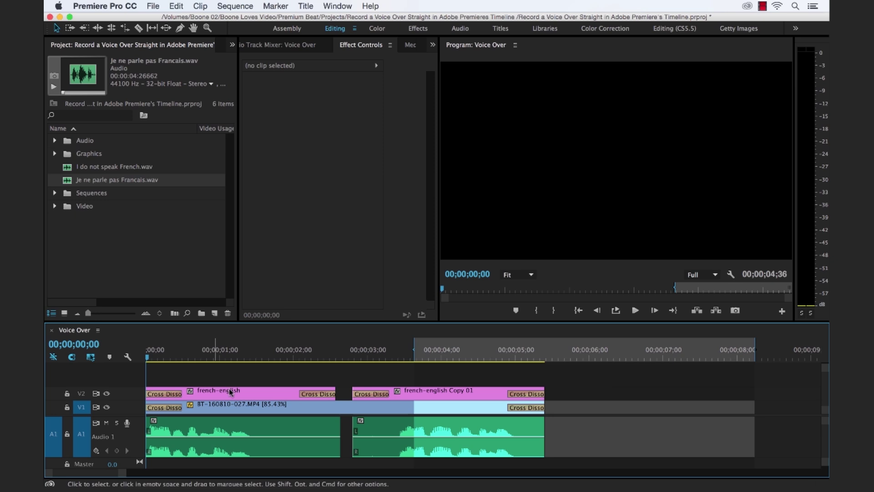
Step: Slip the first voice-over's audio, clear In/Out, and play the 5;24 sequence through
key(y)
drag(239, 427, 285, 424)
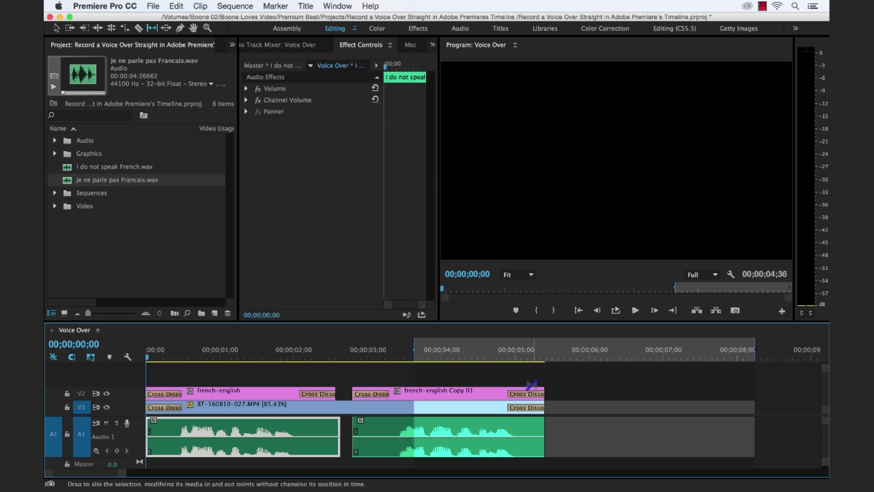
key(alt+x)
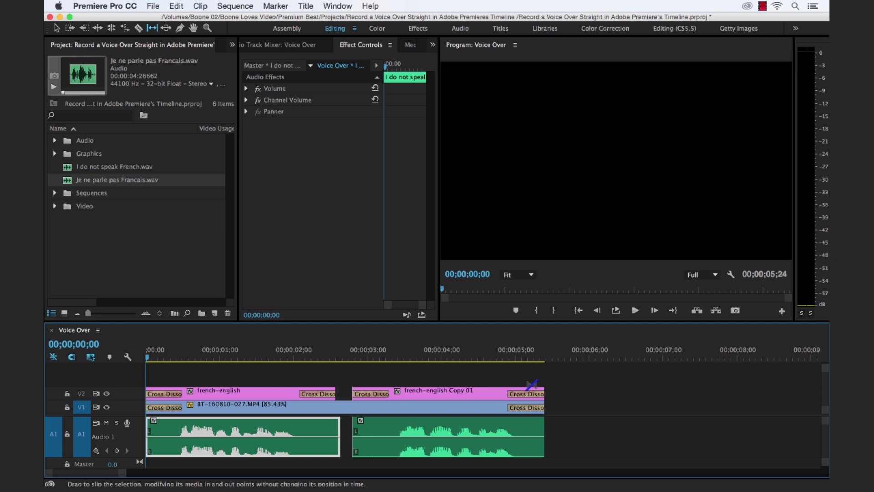
key(v)
click(568, 374)
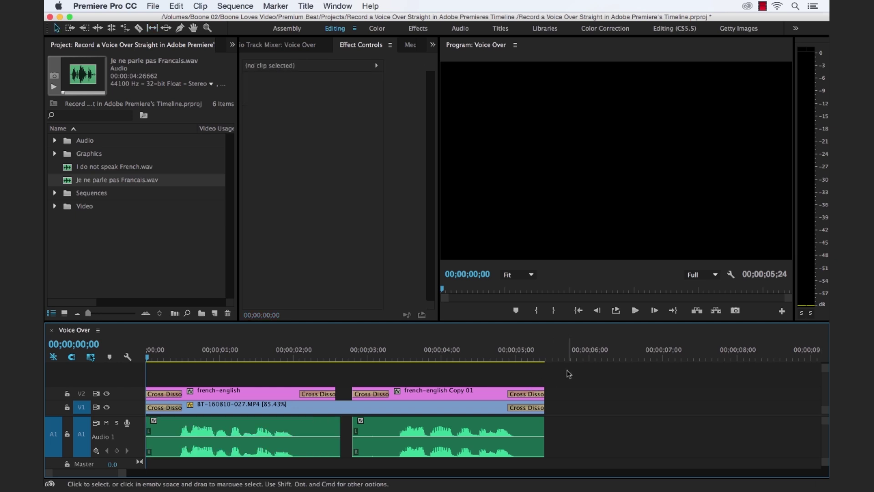
key(space)
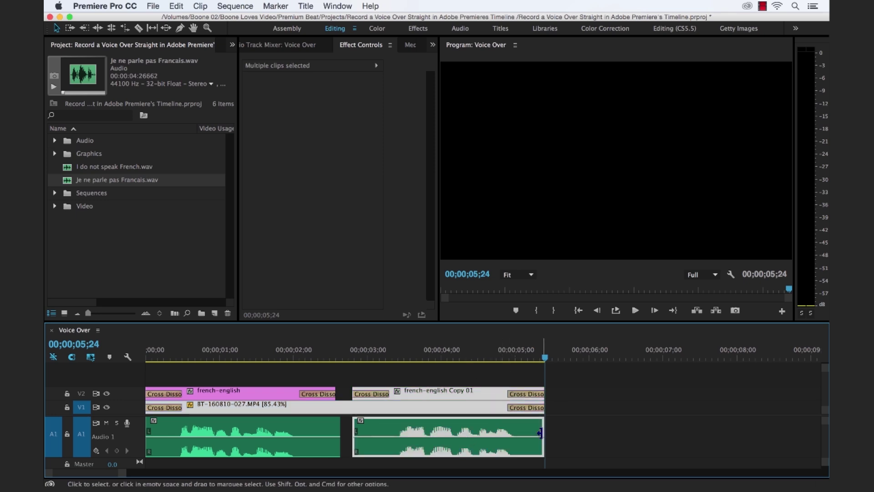
Step: Extend the French title and voice-over ends so the sequence runs to 00;00;05;44
drag(540, 433, 568, 433)
click(566, 381)
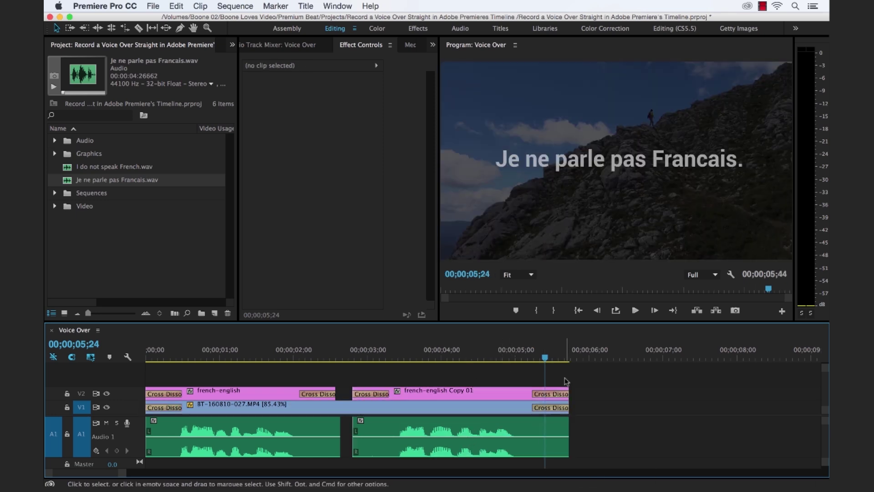
click(502, 357)
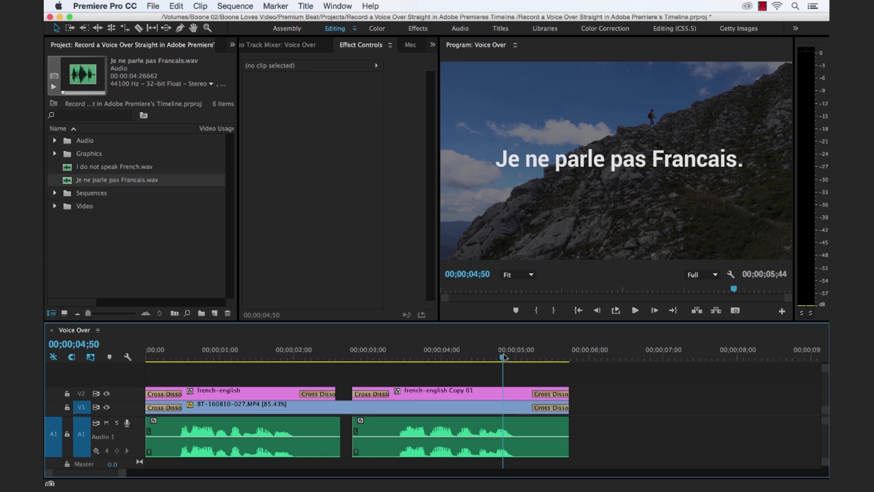
Step: Return to the sequence start, fit the whole sequence in the timeline, and switch to Finder
key(Home)
key(backslash)
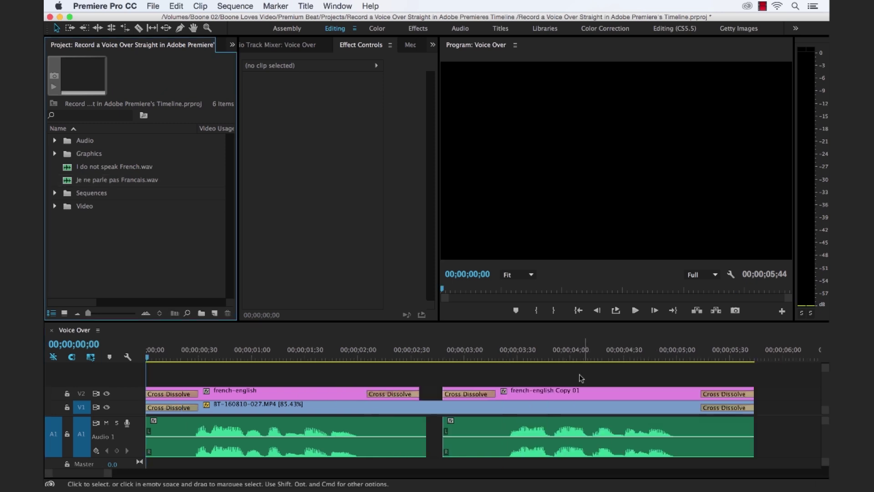
click(170, 256)
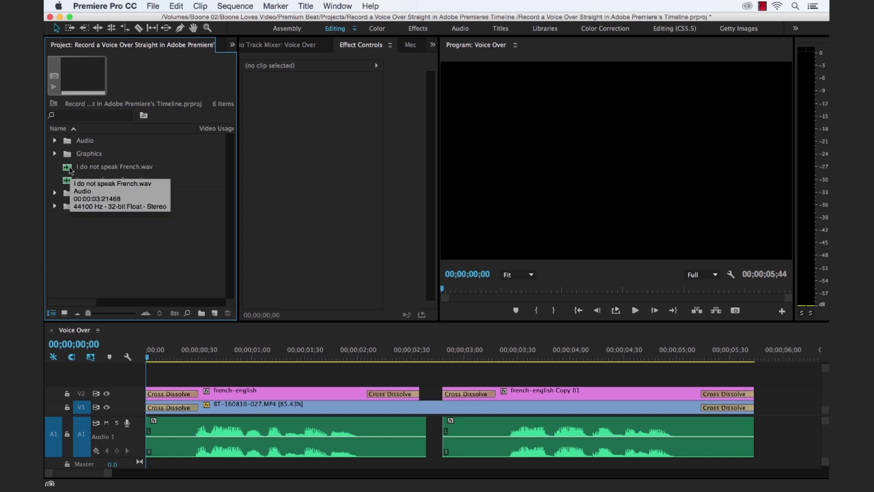
key(super+Tab)
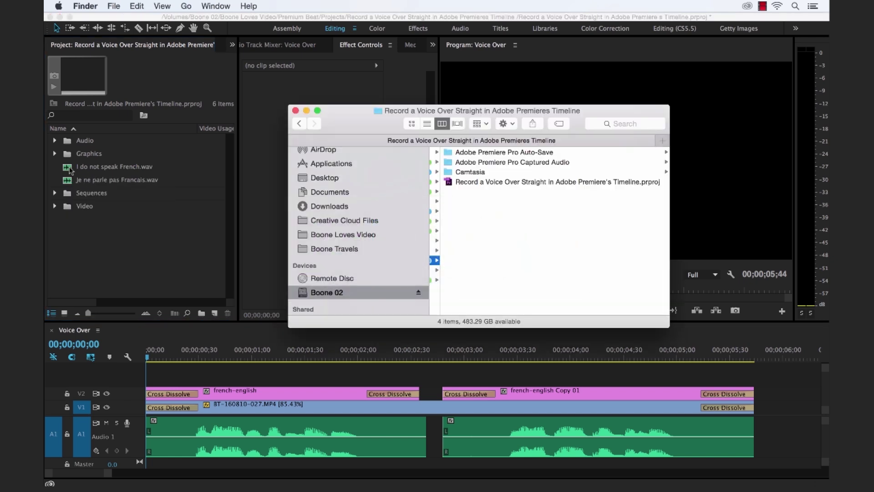
Step: Open Adobe Premiere Pro Captured Audio, then the project's subfolder holding both voice-over WAV files
double_click(498, 163)
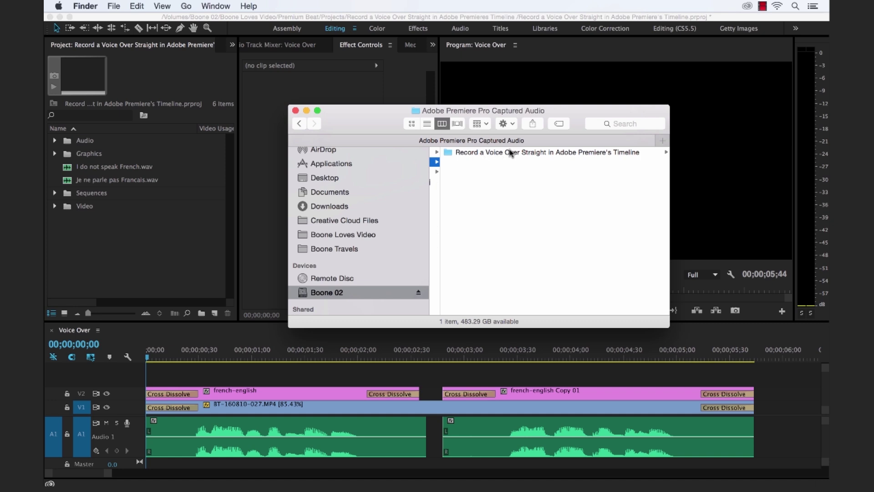
double_click(535, 153)
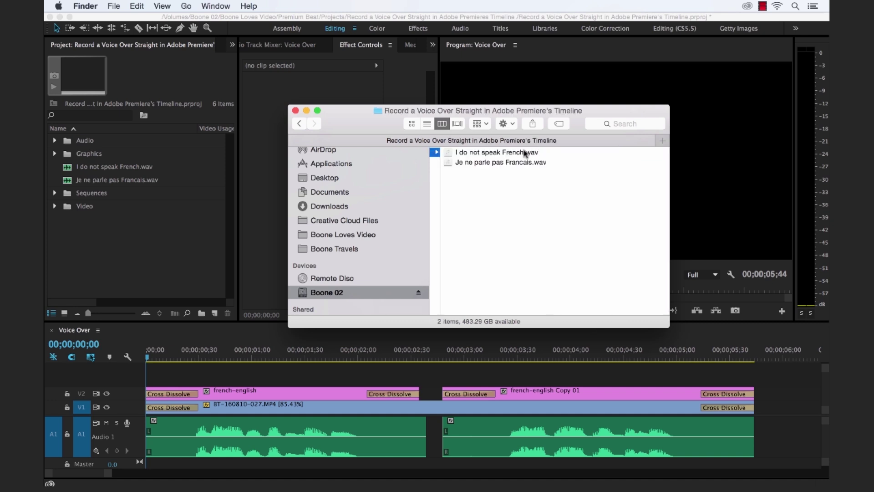